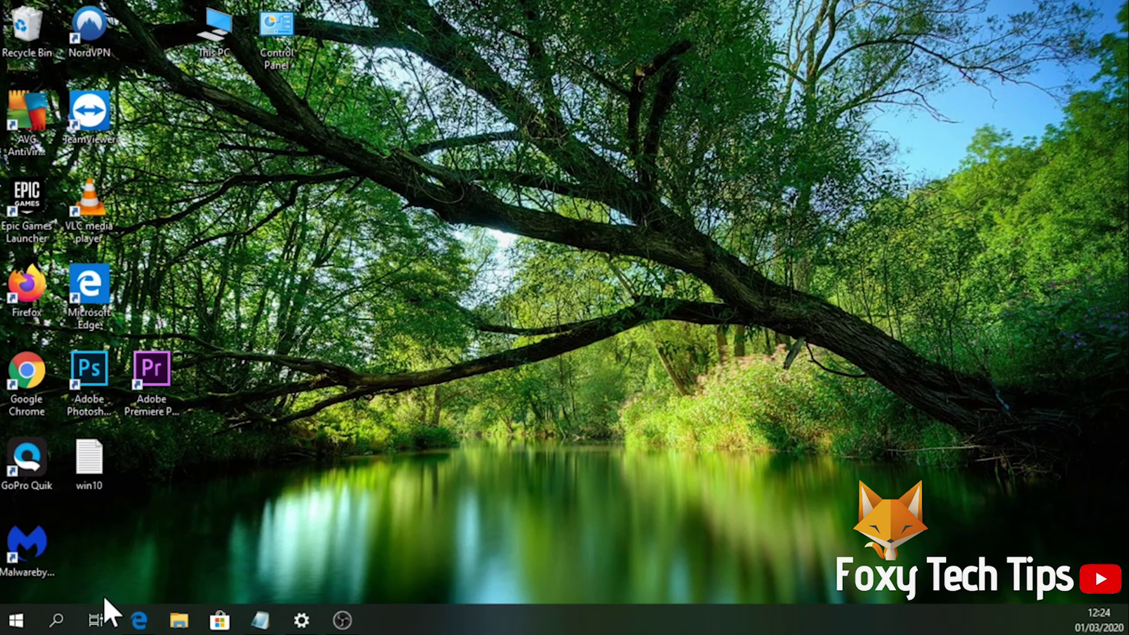
Step: Search for regedit and launch Registry Editor from the best match
click(68, 622)
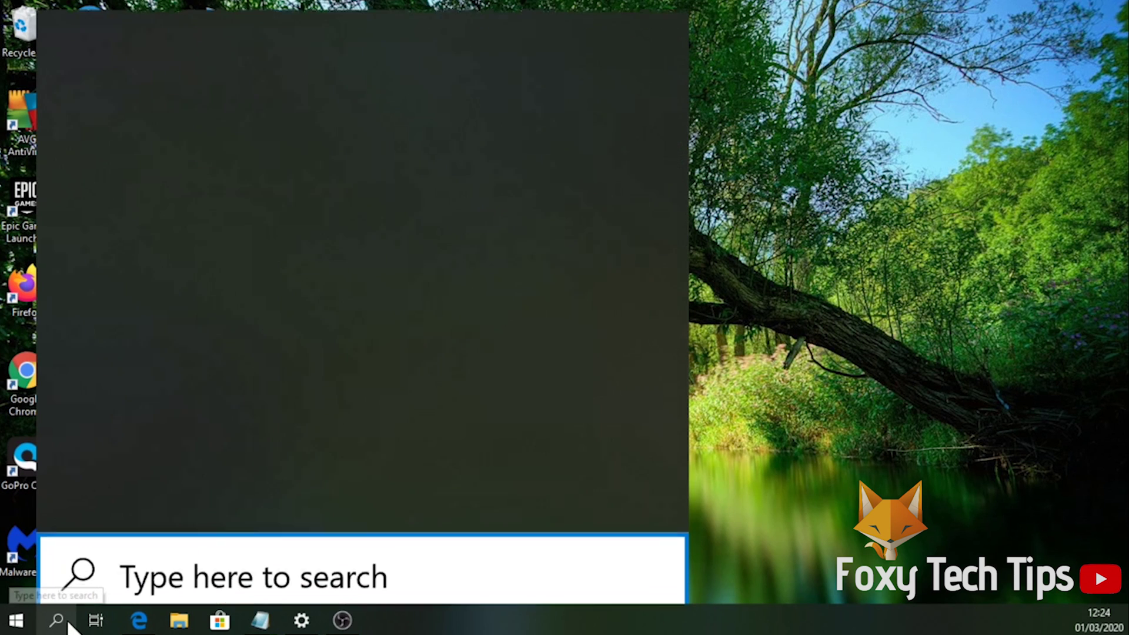
text(rege)
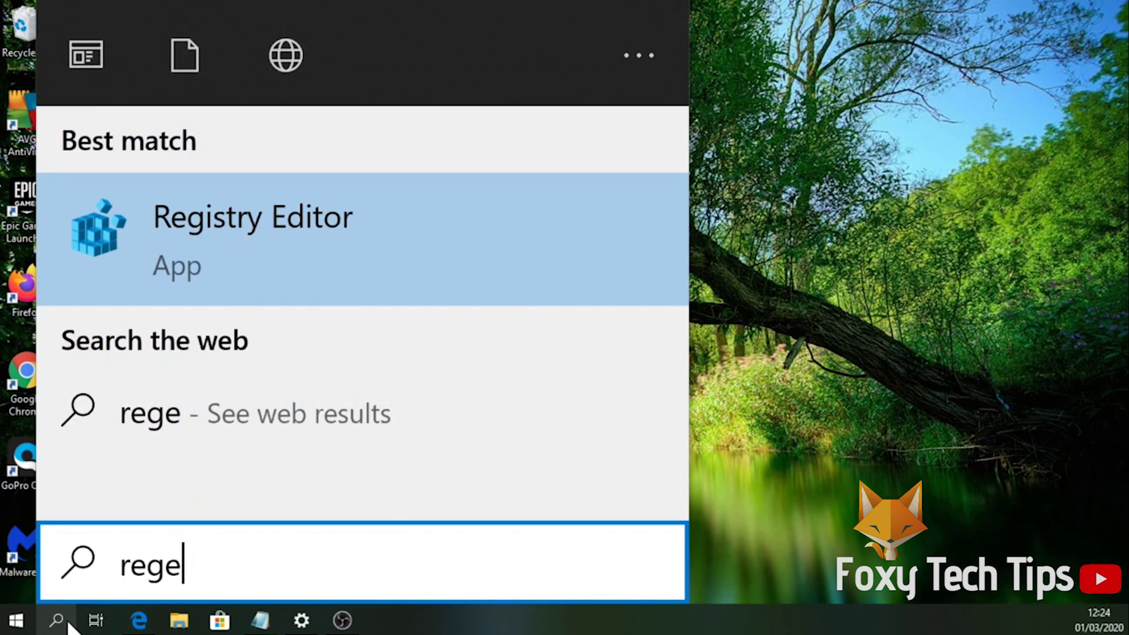
text(dit)
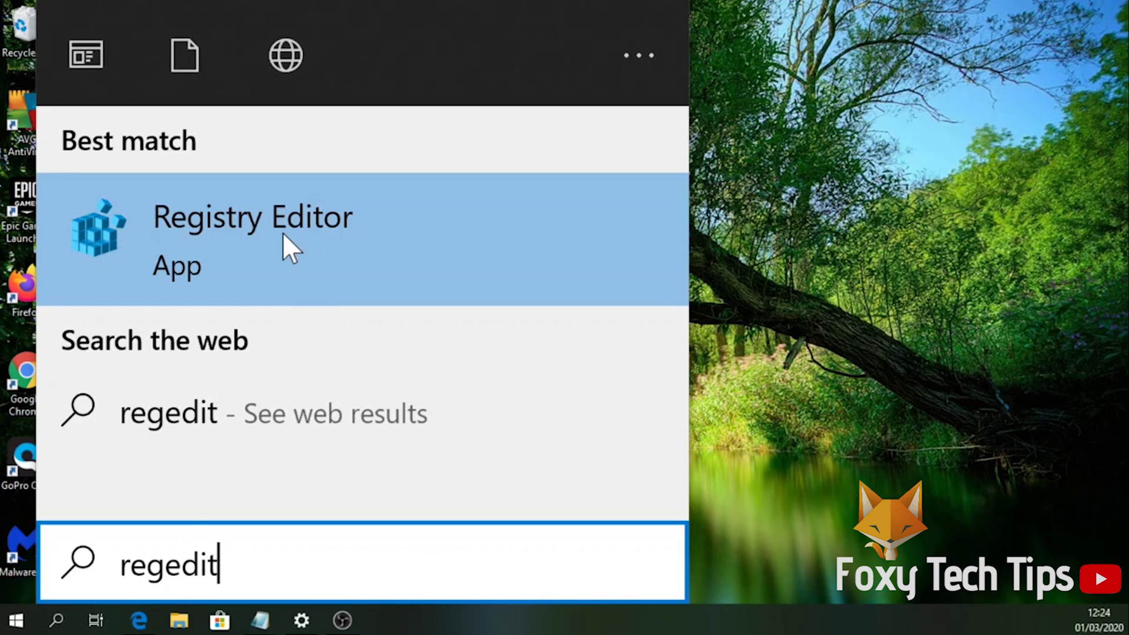
click(362, 208)
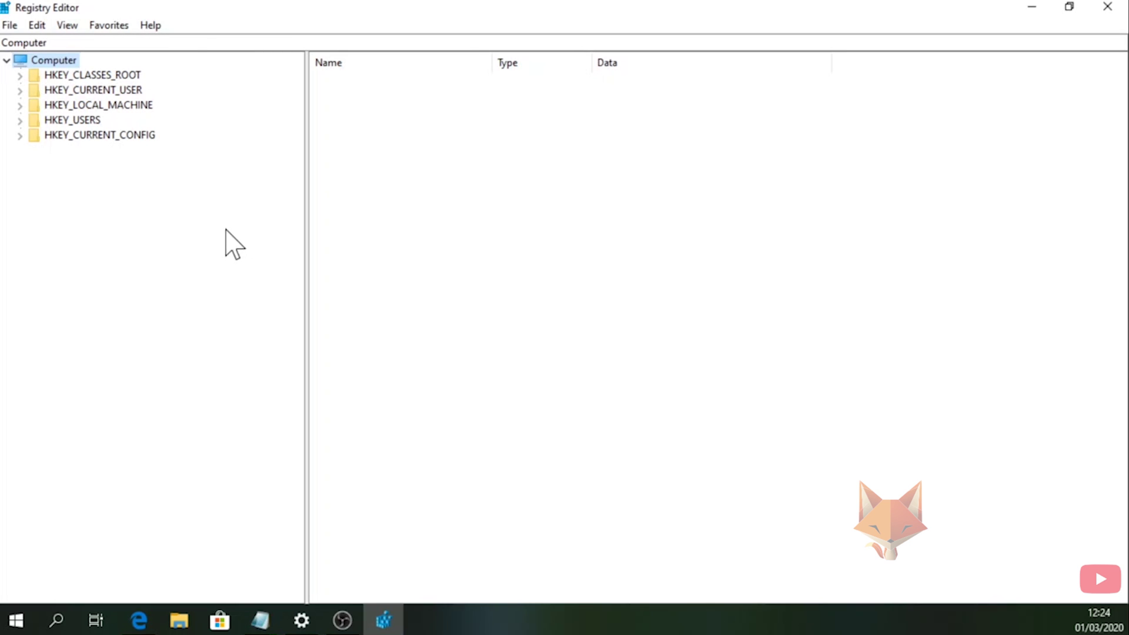
Step: Expand HKEY_LOCAL_MACHINE, then SOFTWARE, then Policies in the registry tree
click(135, 107)
double_click(134, 108)
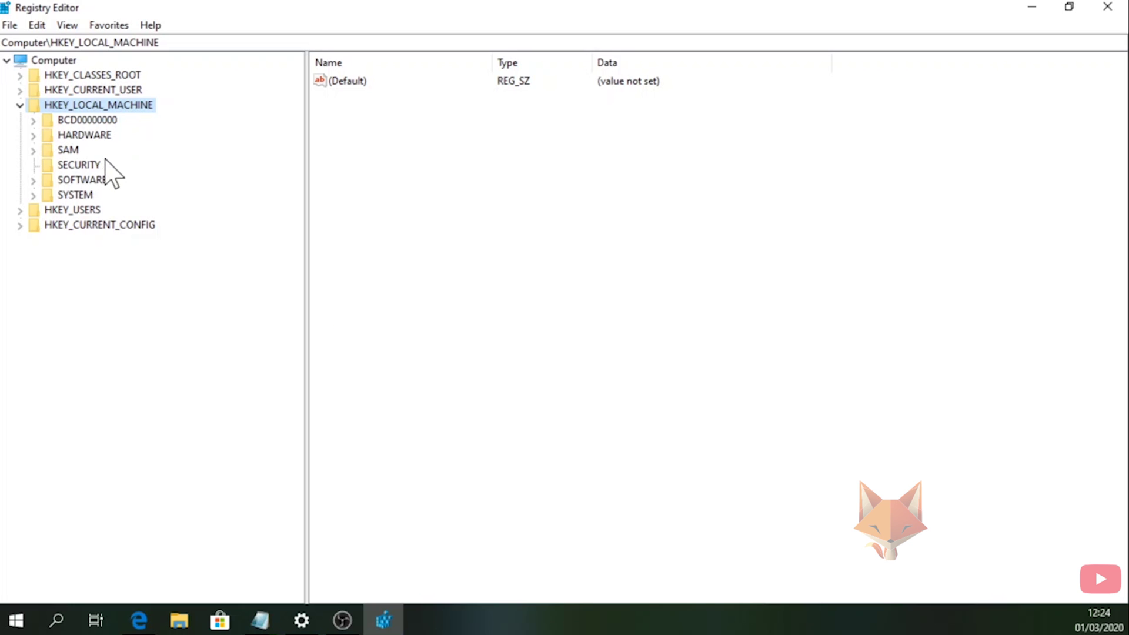
click(91, 183)
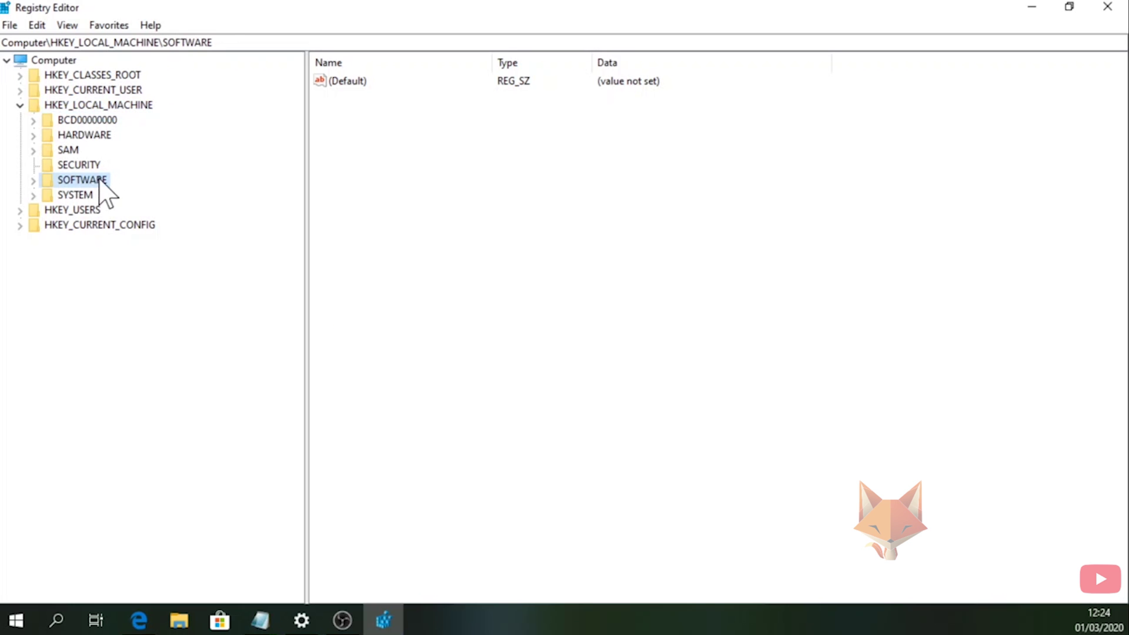
double_click(96, 180)
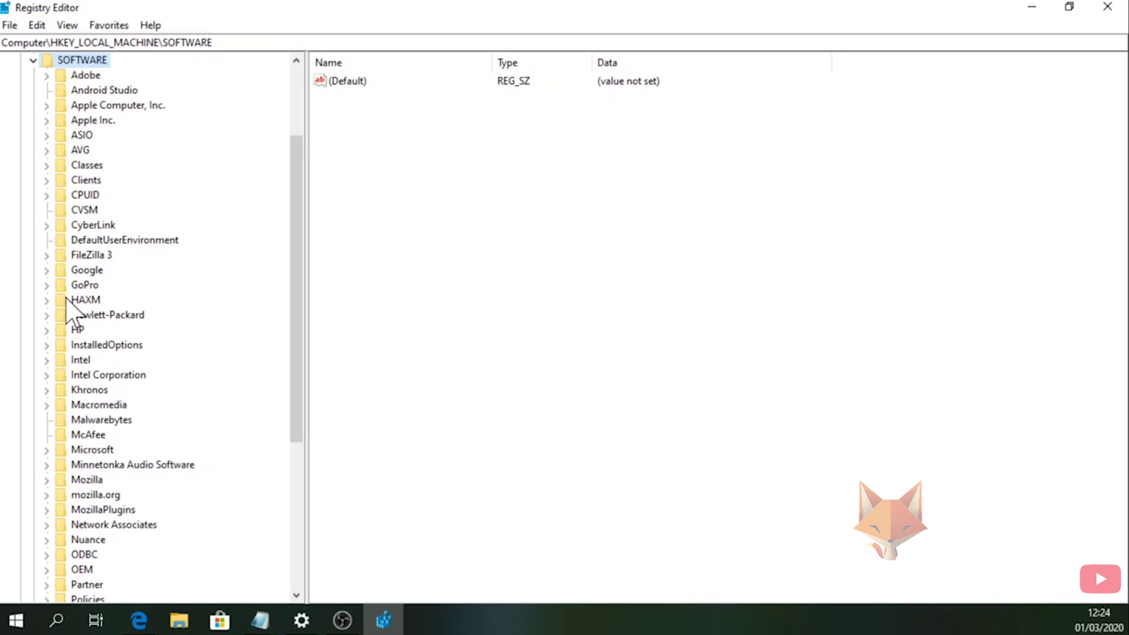
scroll(113, 380, down, 1)
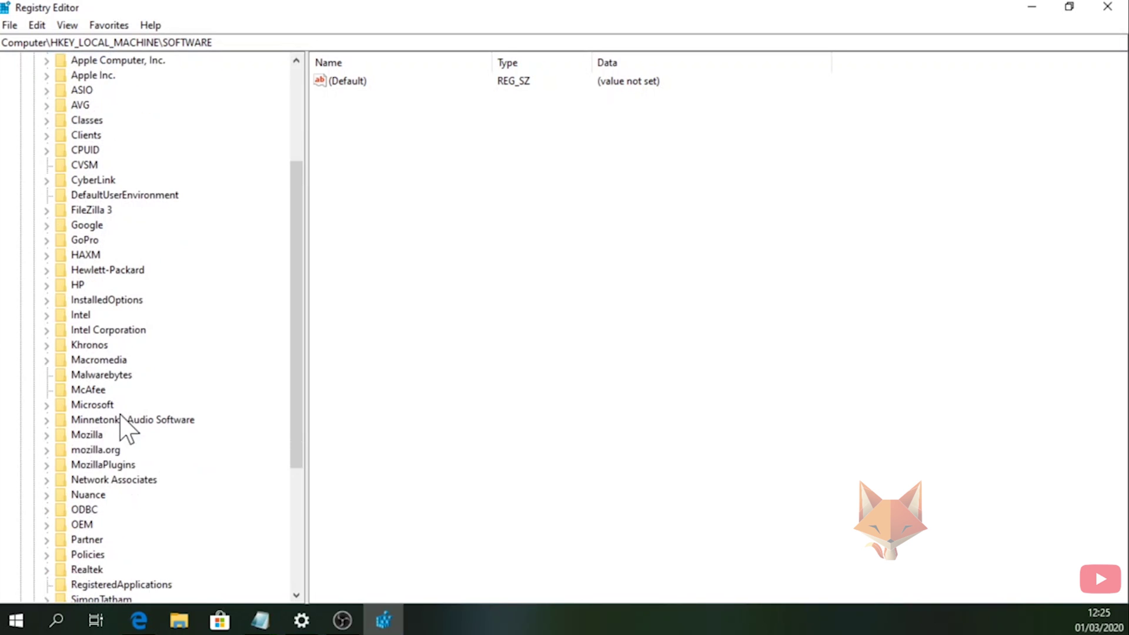
click(94, 555)
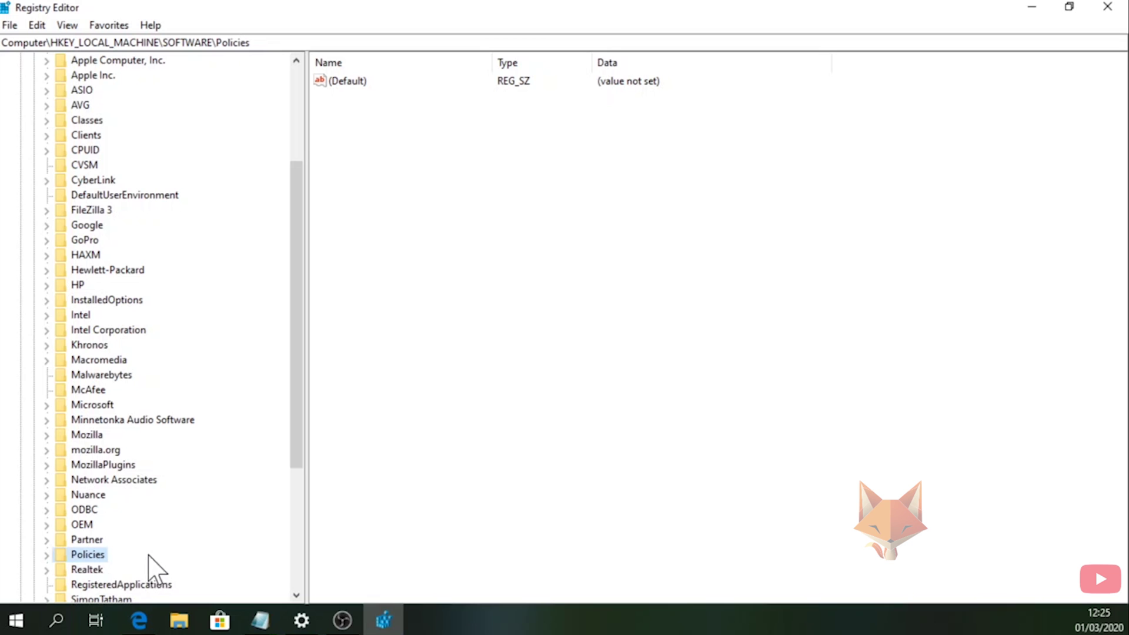
double_click(86, 557)
scroll(182, 497, down, 1)
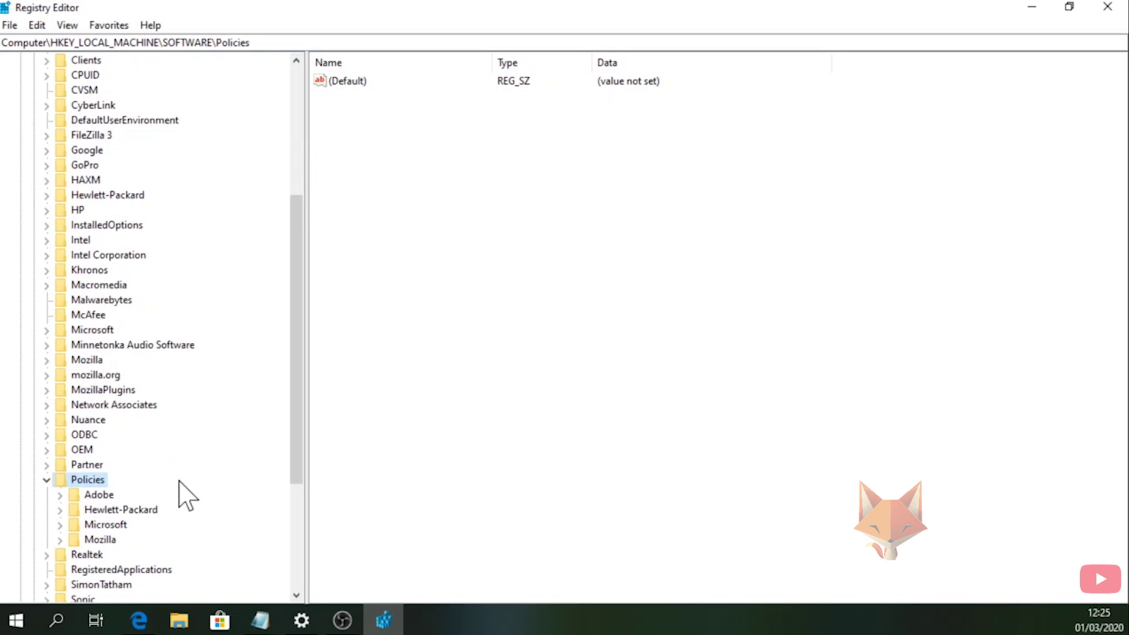
scroll(182, 497, down, 1)
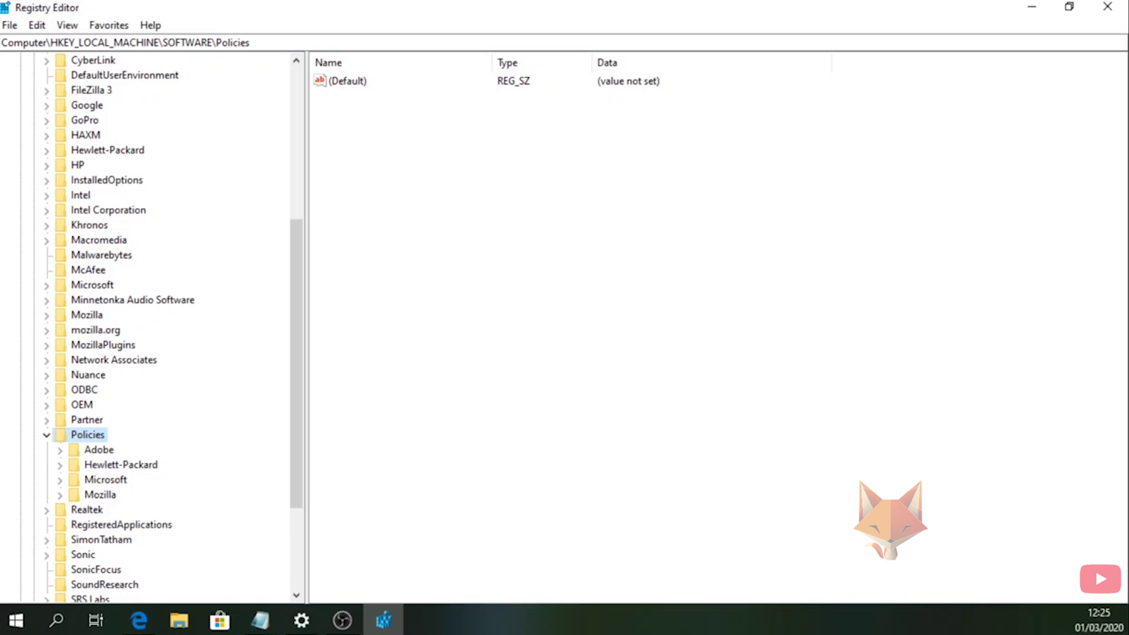
Step: Expand Microsoft under Policies and select its Windows key
double_click(97, 481)
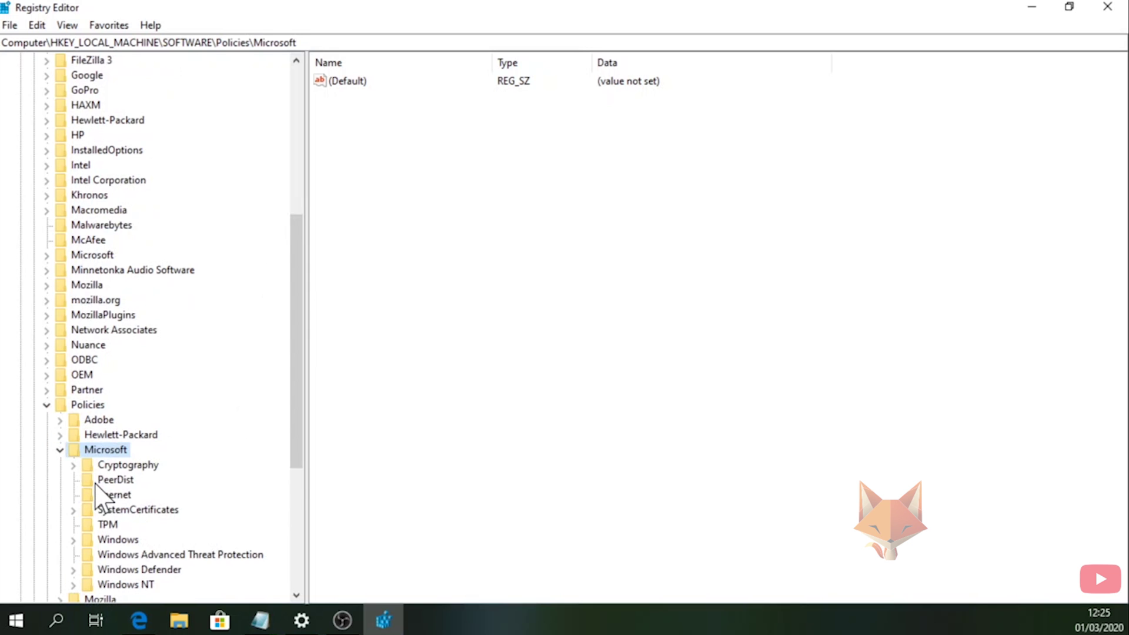
scroll(164, 485, down, 1)
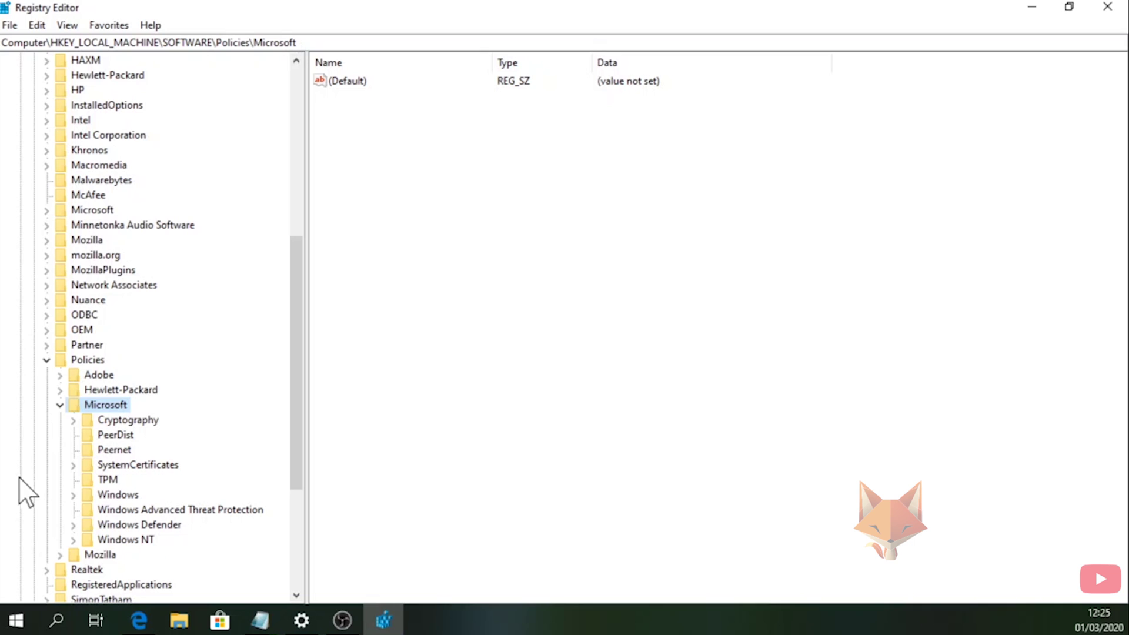
click(139, 620)
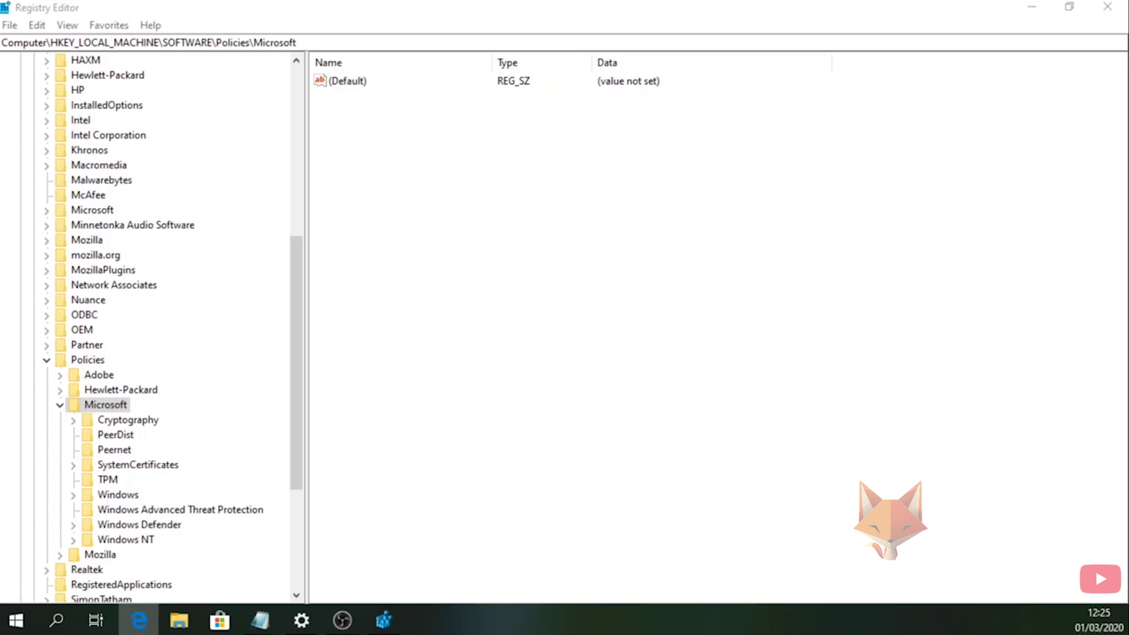
click(118, 495)
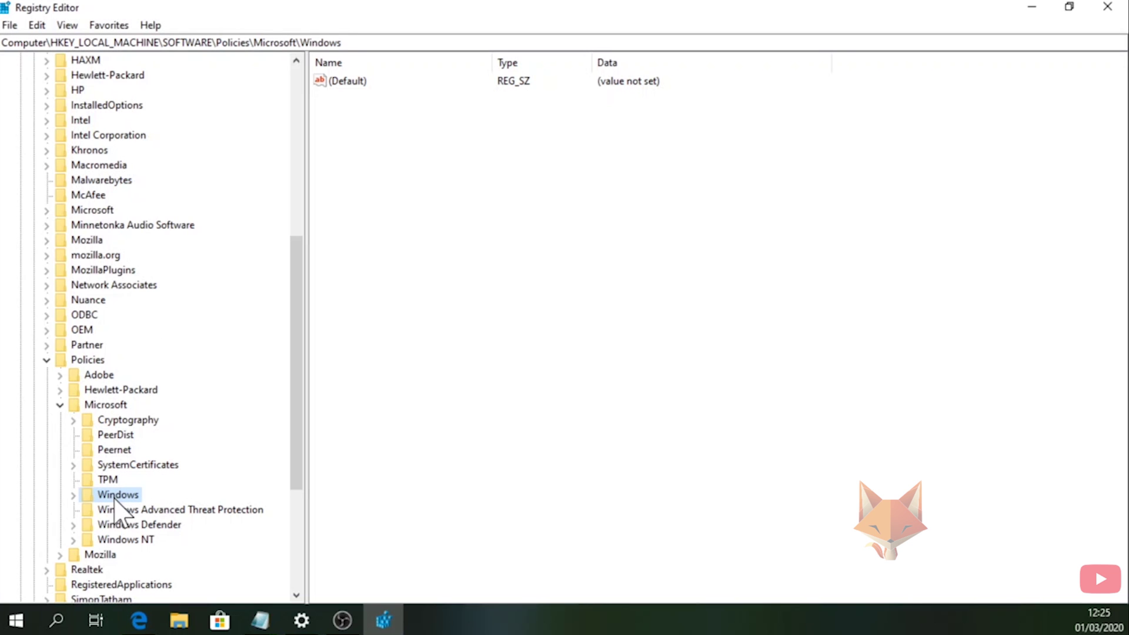
Step: Create a new subkey named Personalization under the Windows policy key
right_click(118, 497)
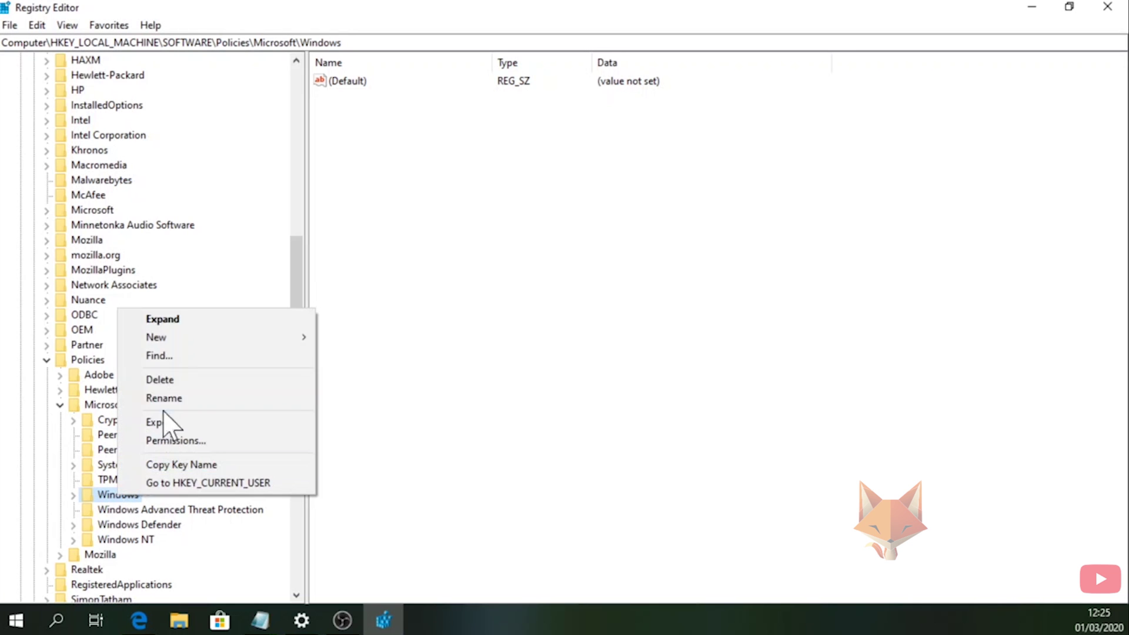
mouse_move(204, 337)
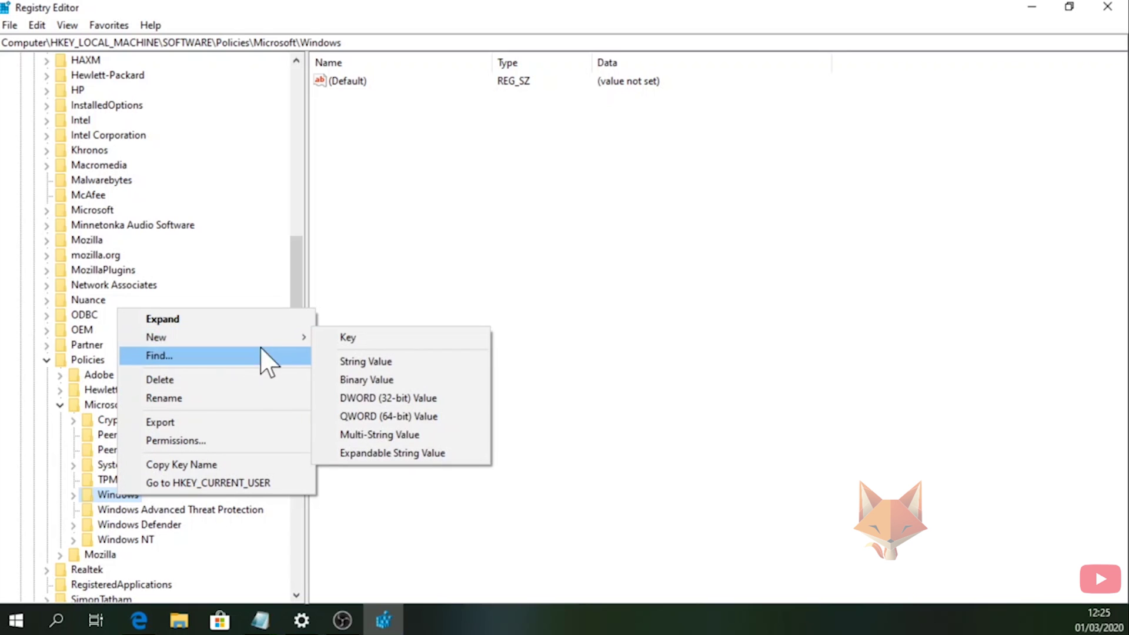
click(324, 345)
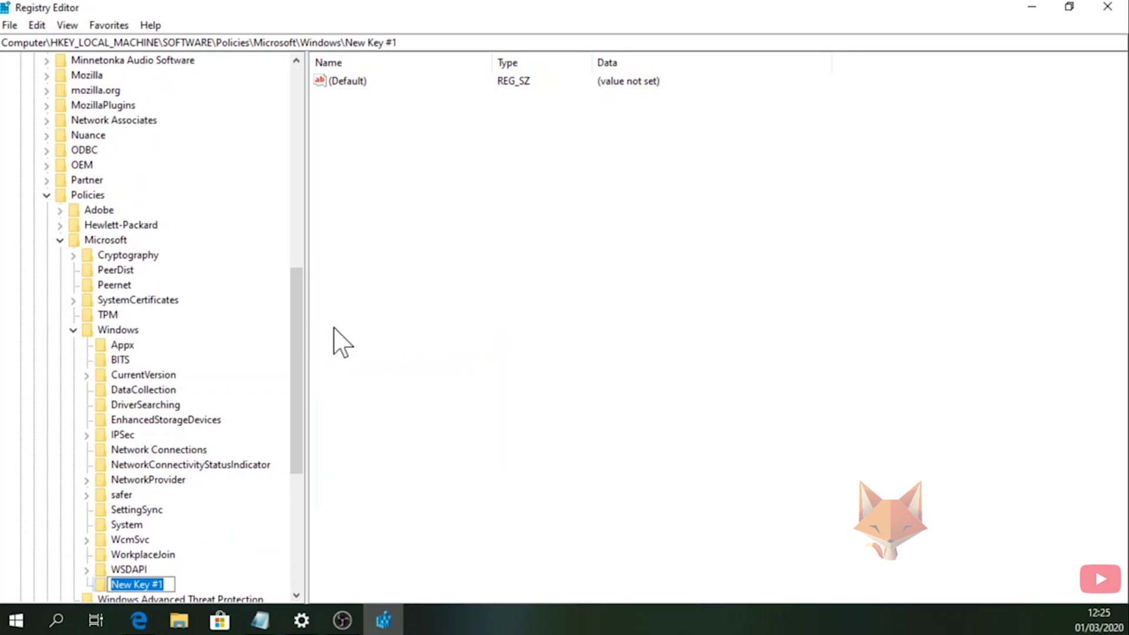
text(Personalization)
key(BackSpace)
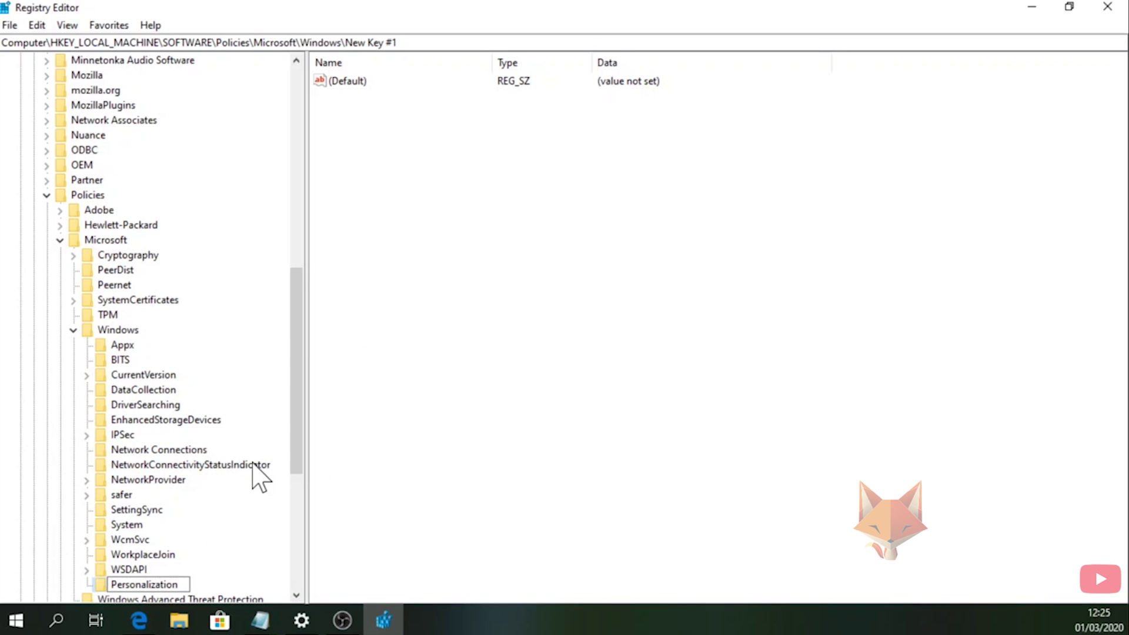
key(Return)
scroll(118, 512, down, 1)
scroll(118, 524, down, 3)
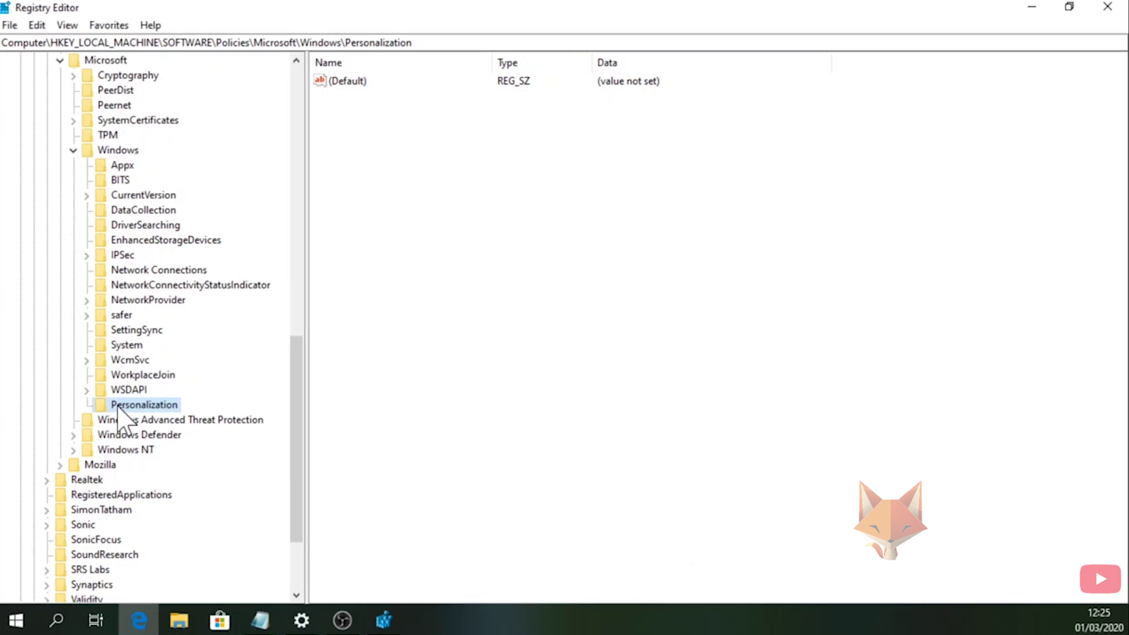
Step: Add a DWORD (32-bit) value named NoLockScreen under Personalization
right_click(126, 406)
mouse_move(163, 435)
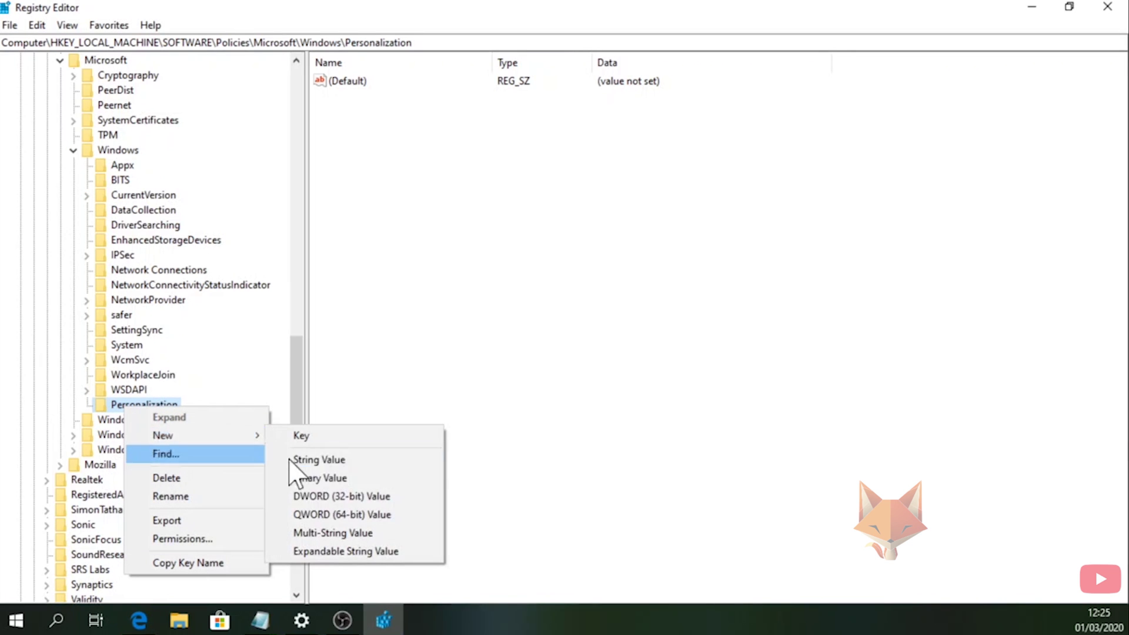
click(412, 500)
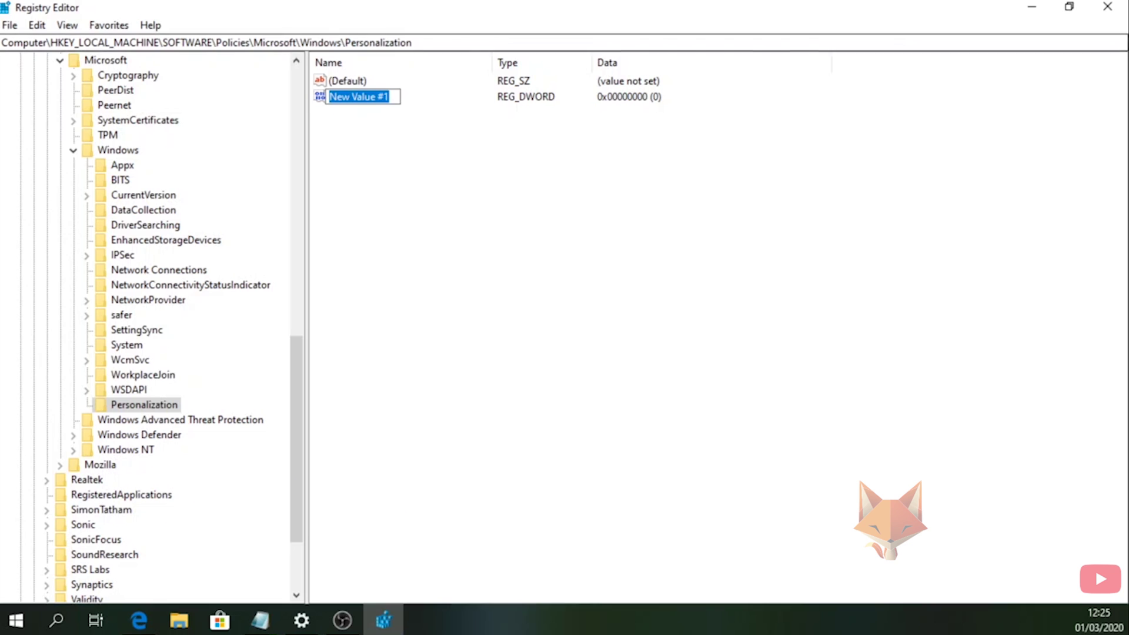
text(NoLockScreen)
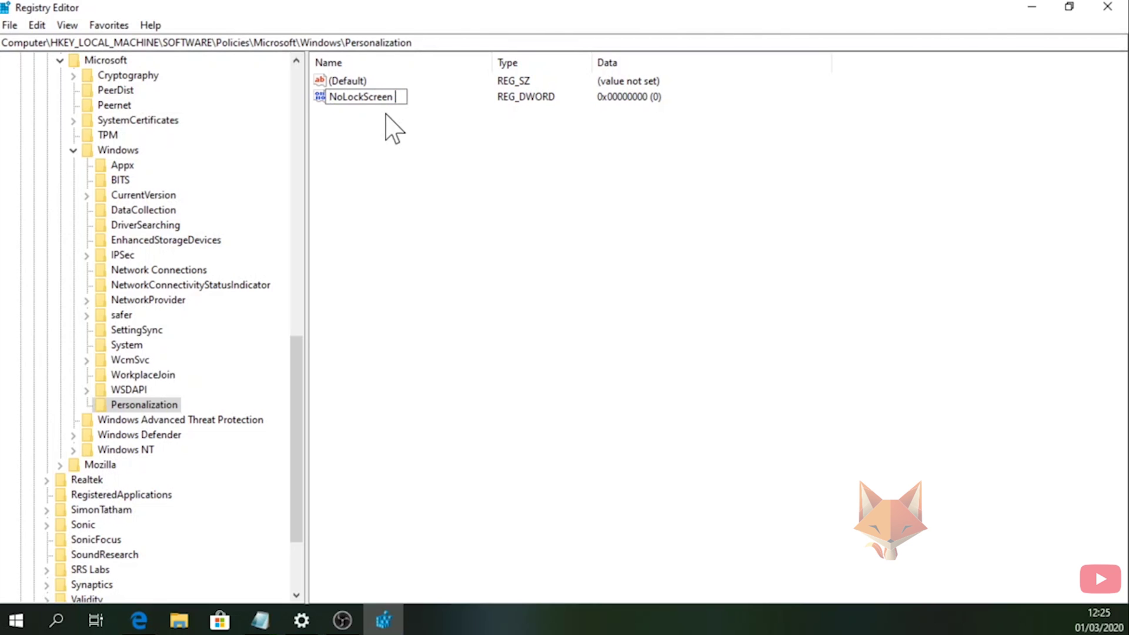
key(Return)
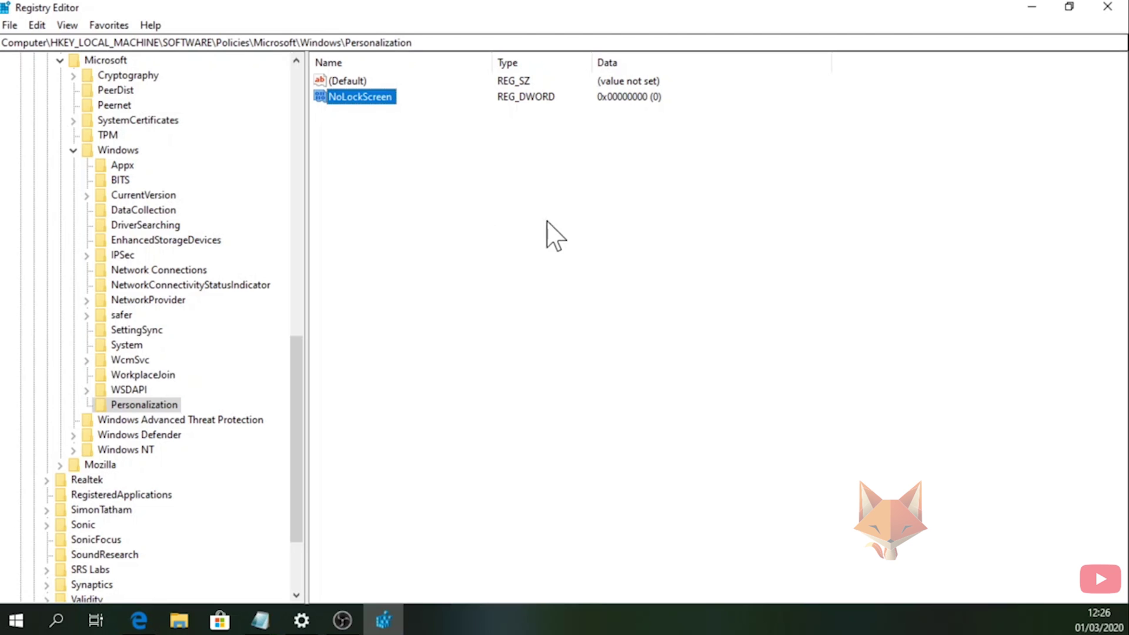
Step: Set the NoLockScreen DWORD's value data to 1 and save it
key(Return)
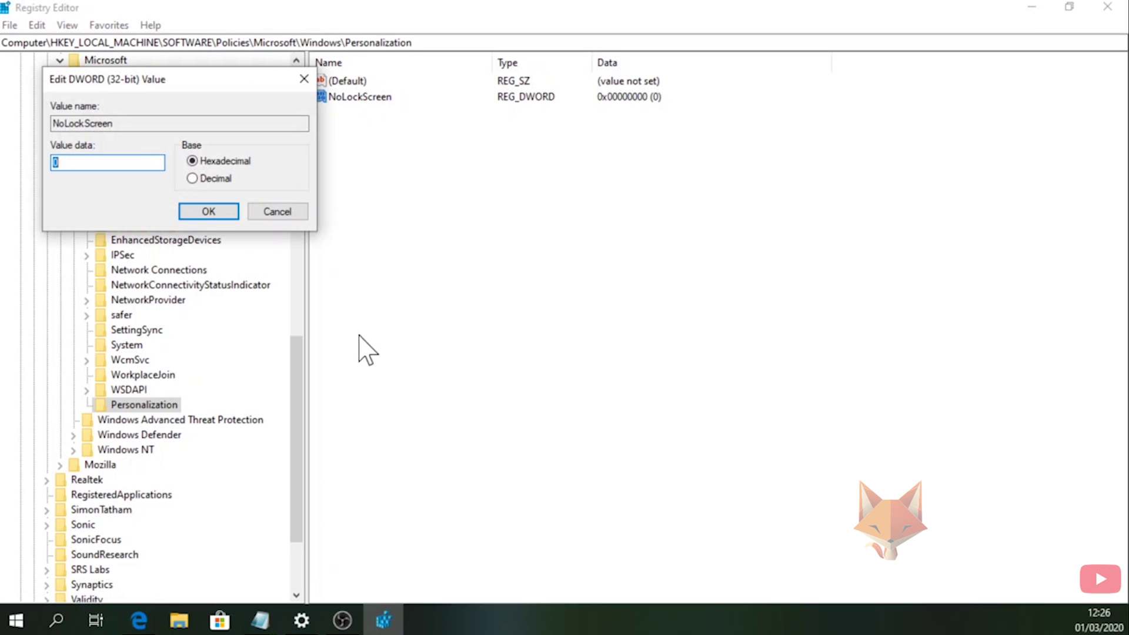
text(1)
click(209, 213)
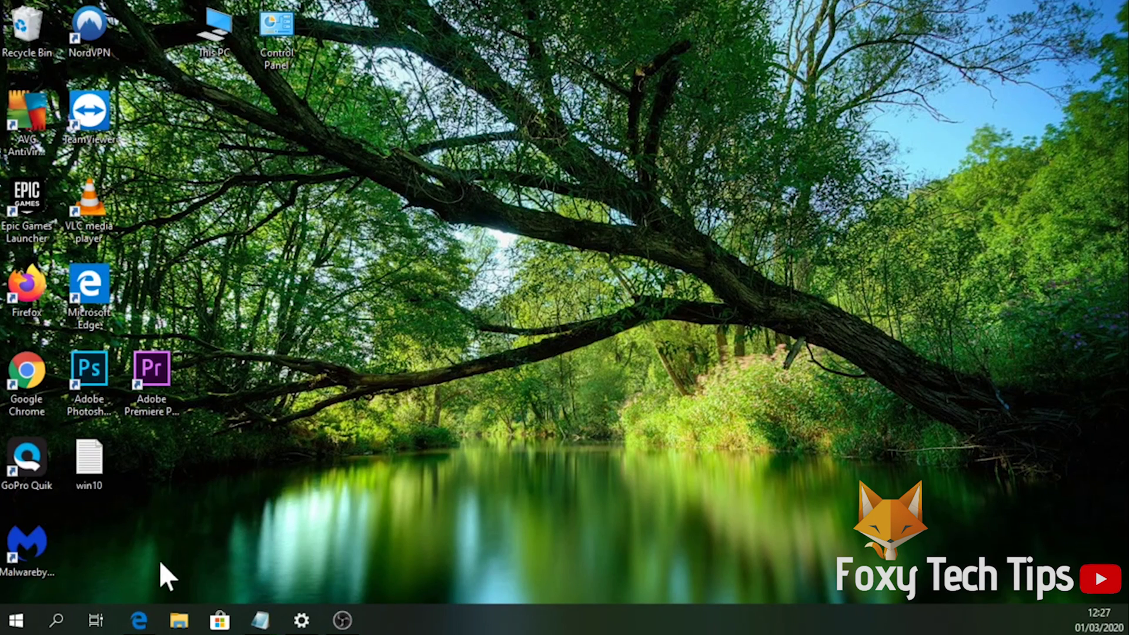
Step: Search for gpedit and launch the Edit group policy result
click(58, 621)
text(gpe)
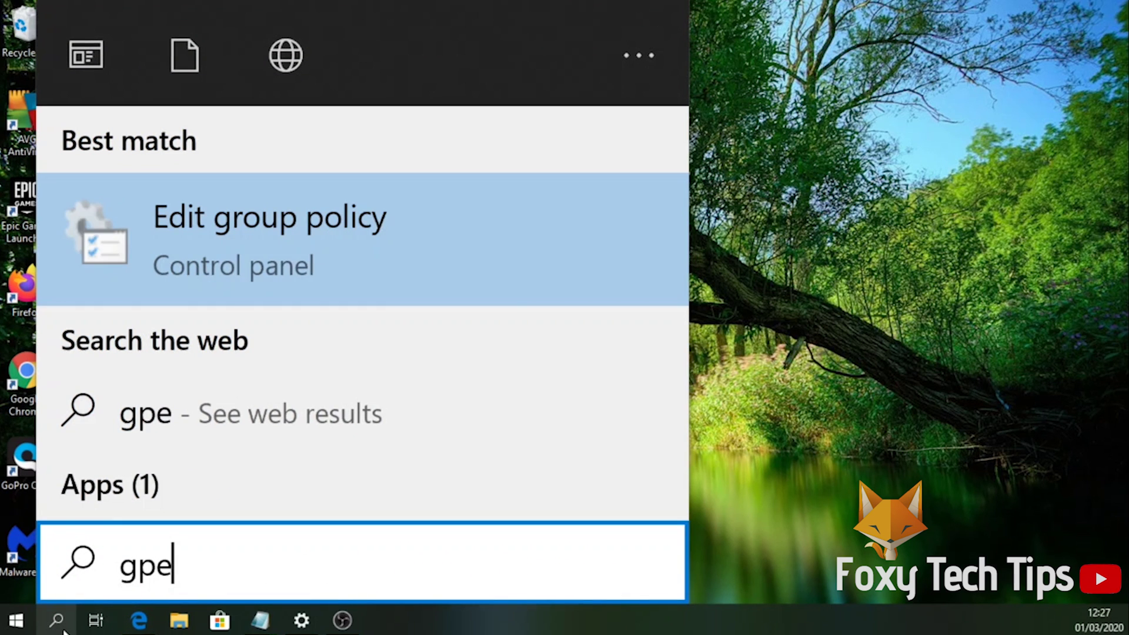
text(do)
key(BackSpace)
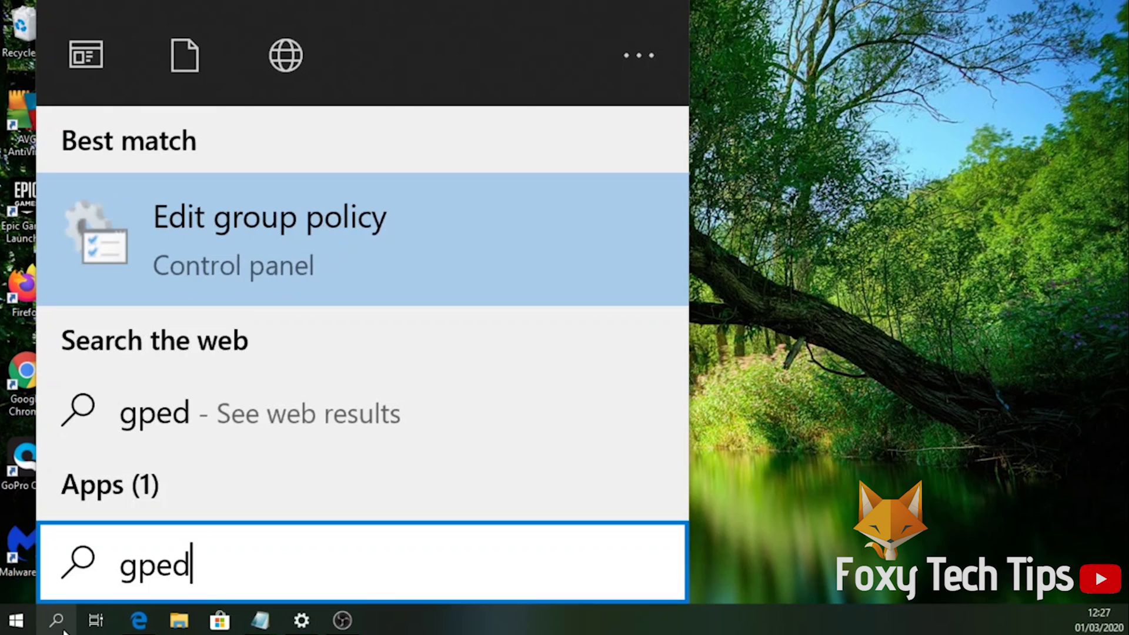
text(t)
key(BackSpace)
text(it)
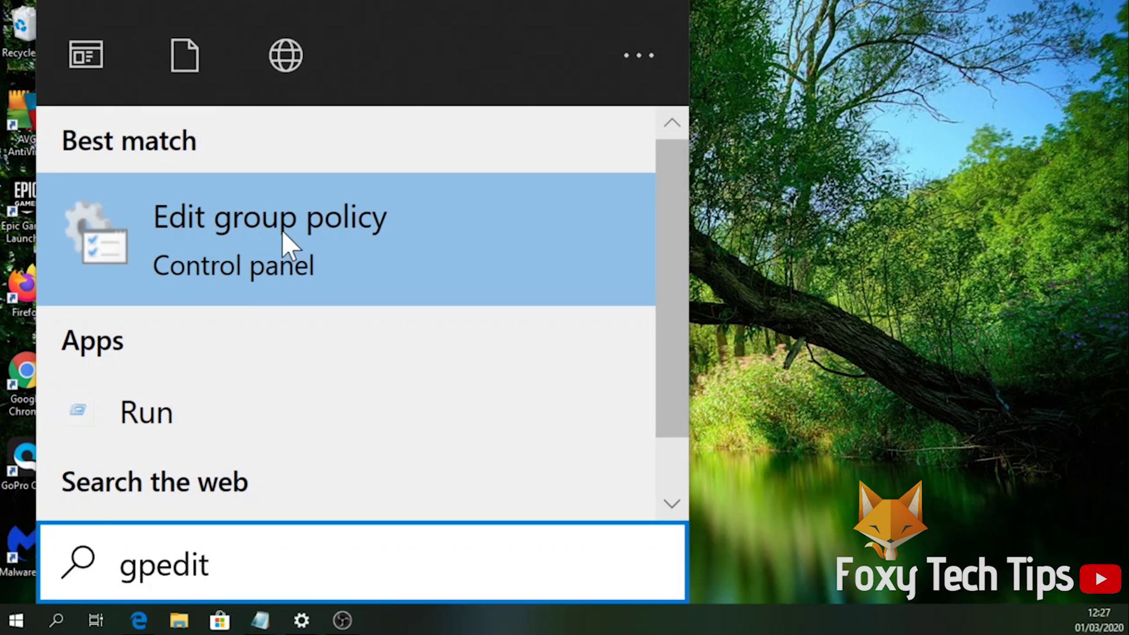
click(298, 236)
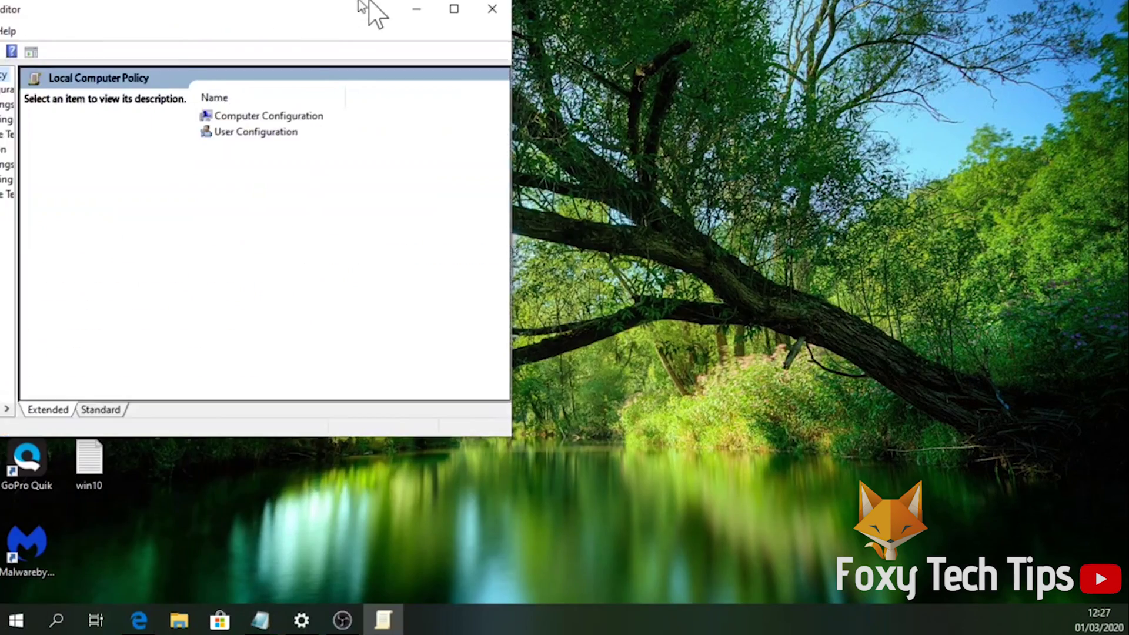
Step: Maximize the editor and browse to Computer Configuration > Administrative Templates > Control Panel > Personalization, highlighting 'Do not display the lock screen'
double_click(365, 11)
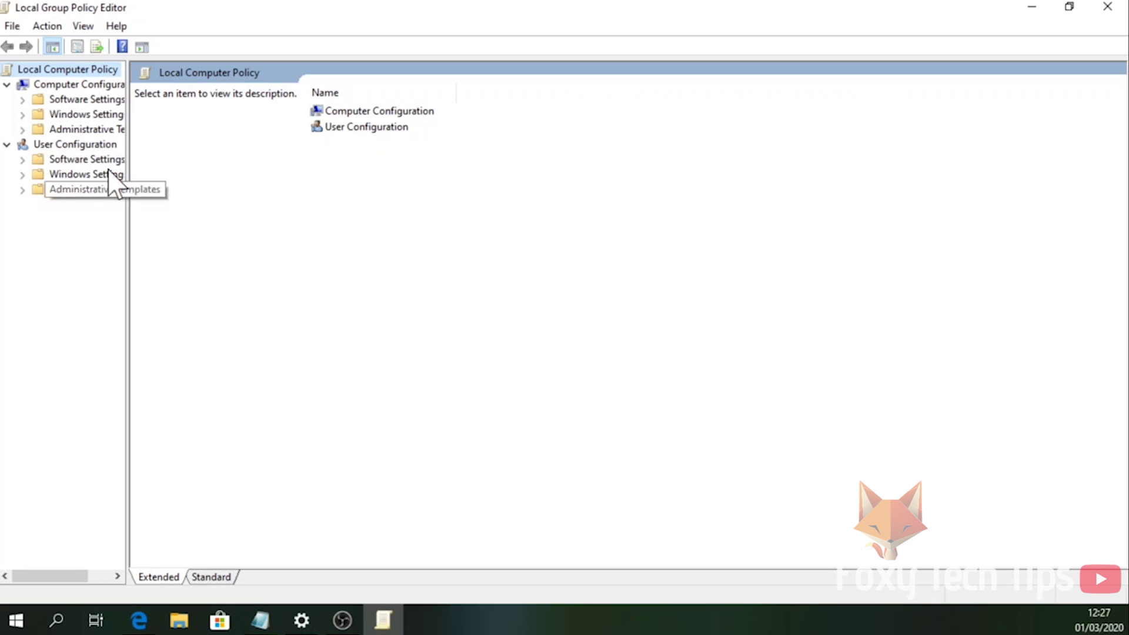
drag(129, 114, 215, 117)
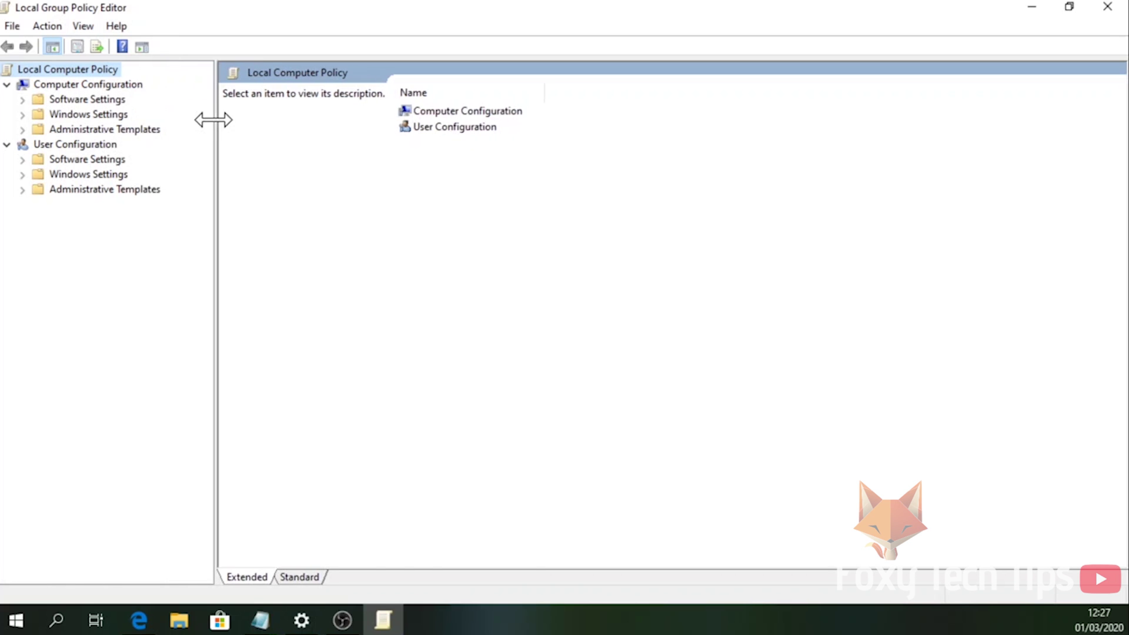
double_click(146, 131)
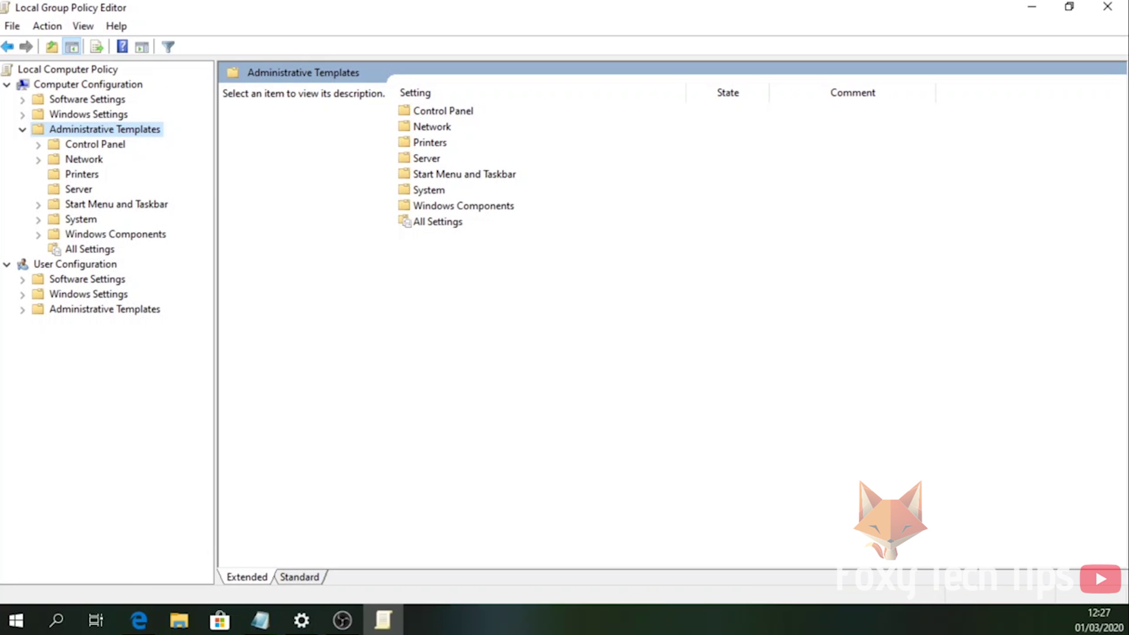
double_click(80, 145)
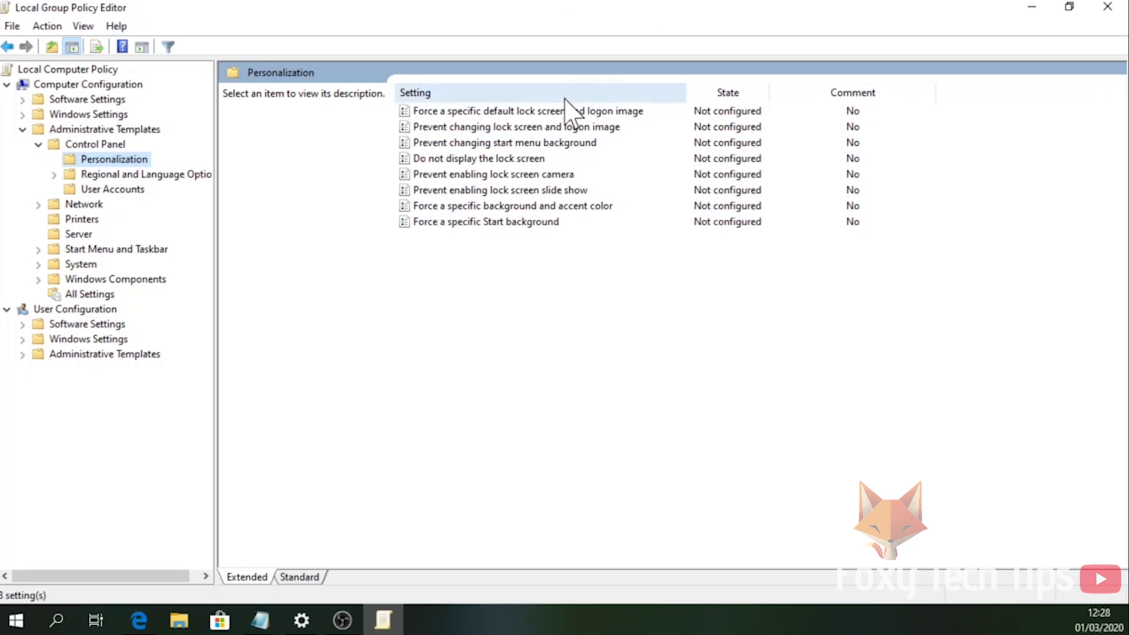
click(484, 159)
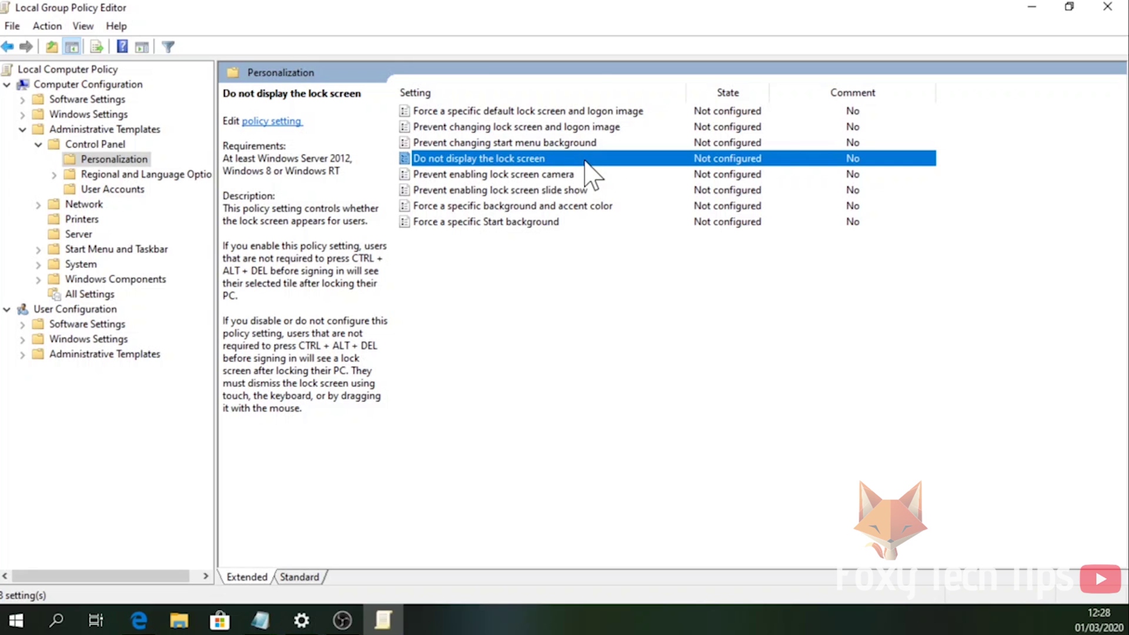
Step: Set 'Do not display the lock screen' to Enabled and apply it
double_click(585, 160)
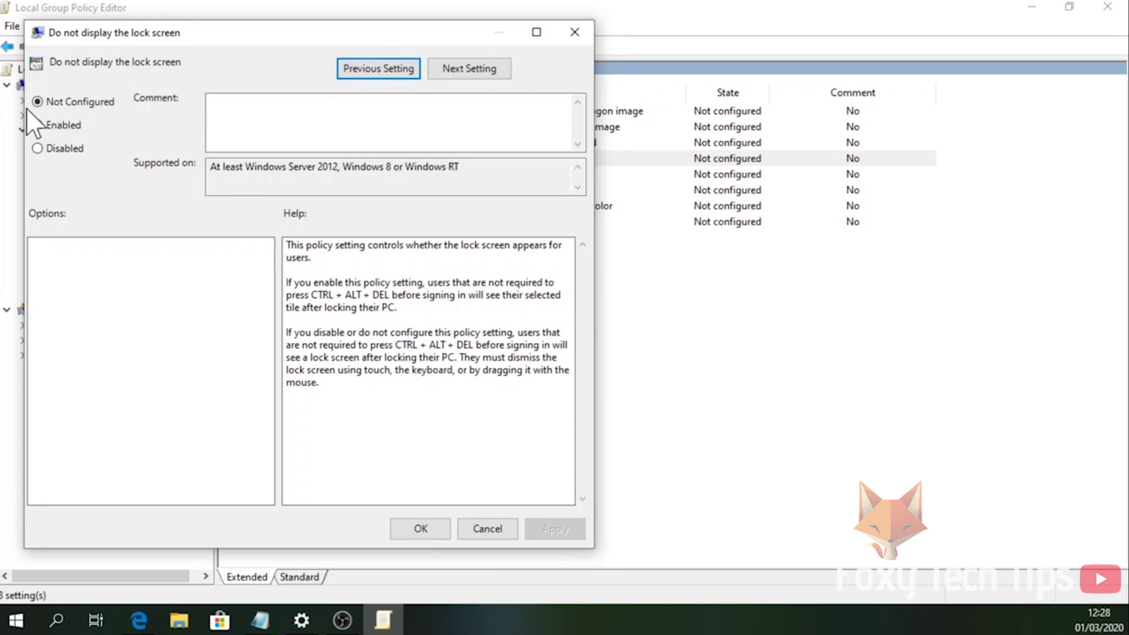
click(40, 125)
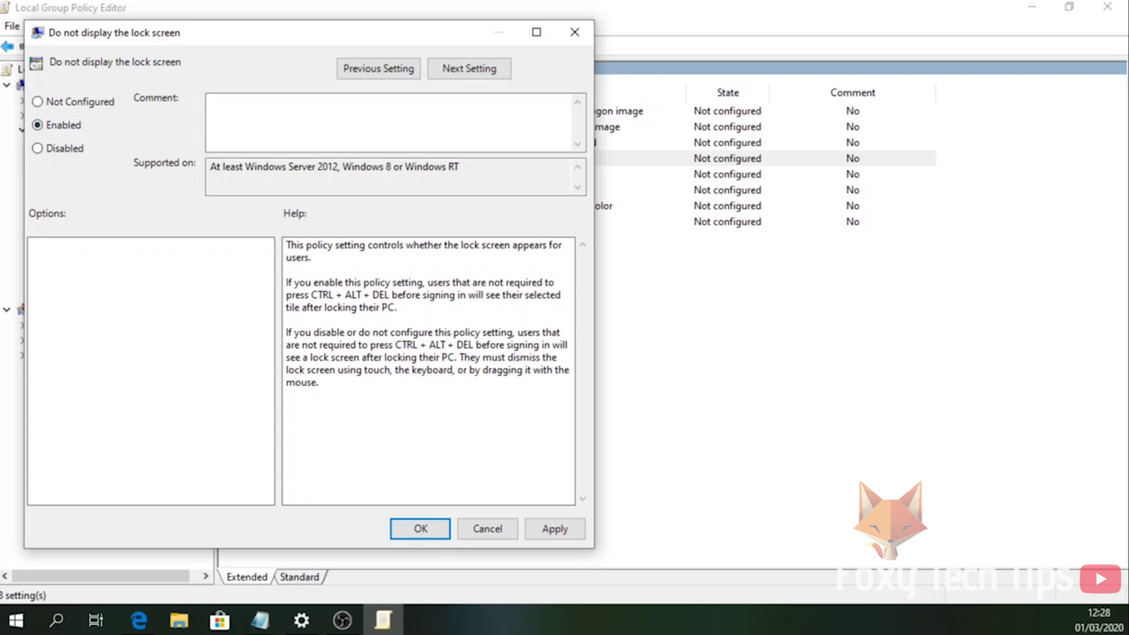
click(546, 523)
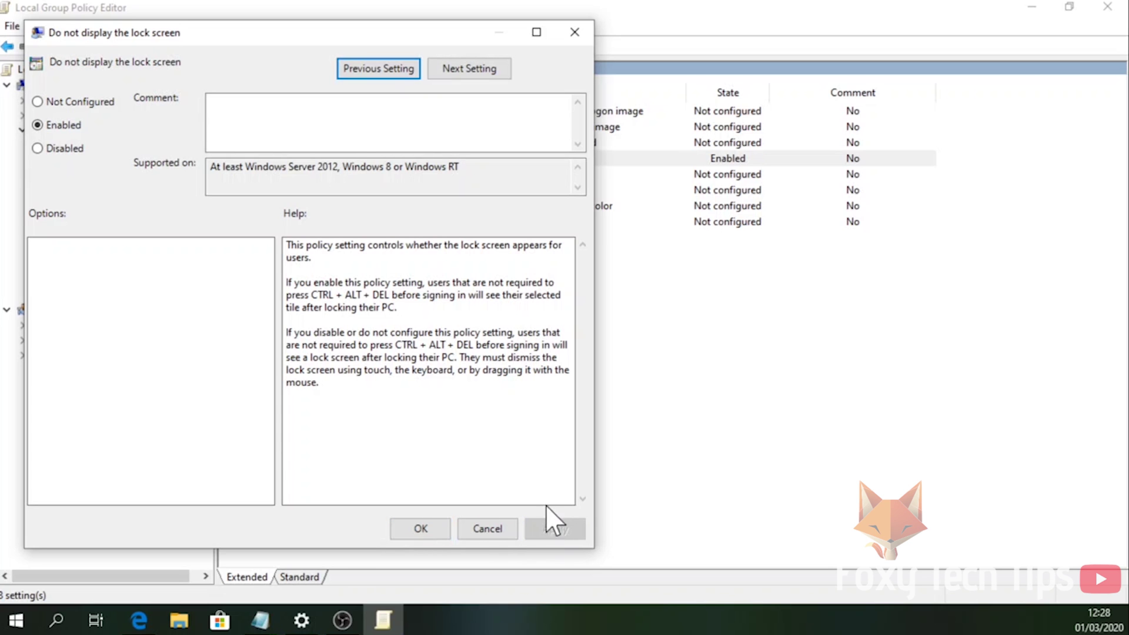
click(422, 530)
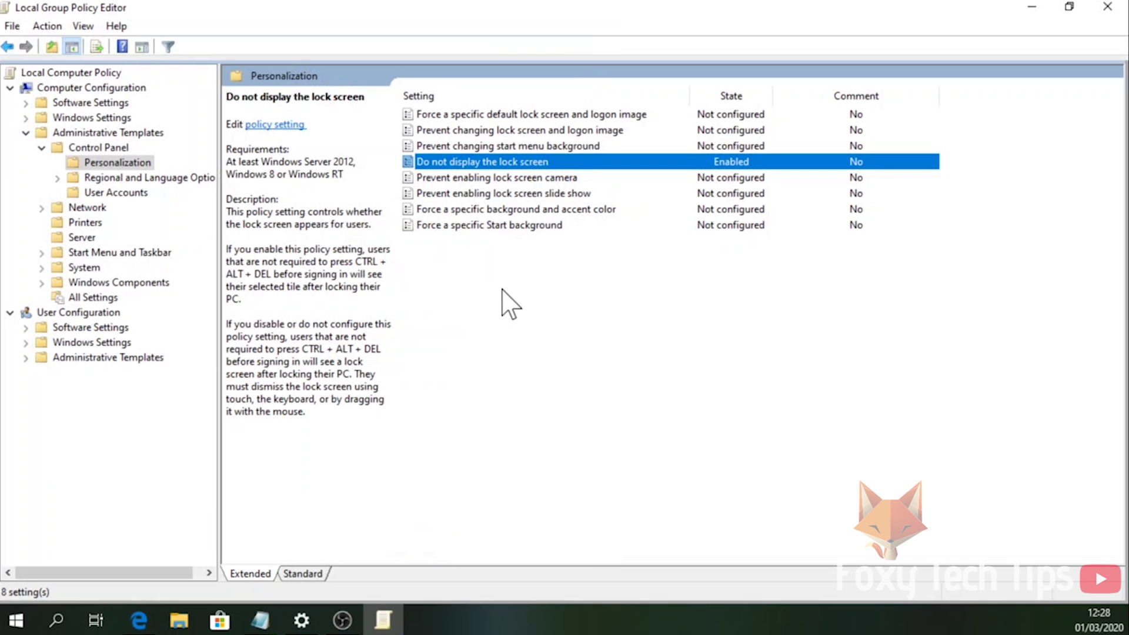